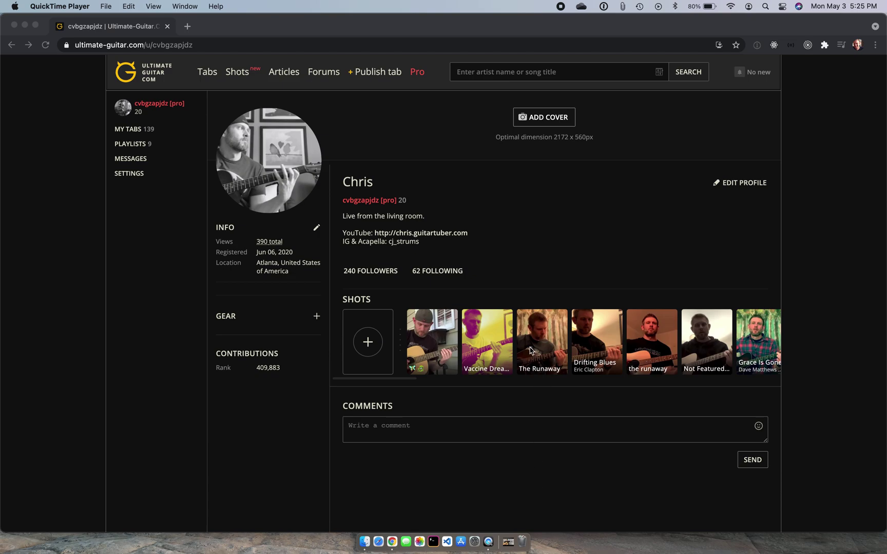
# Open Chrome's developer tools on the Ultimate Guitar profile page using Inspect
pyautogui.hscroll(5, 528, 349)
pyautogui.hscroll(-5, 529, 349)
pyautogui.click(437, 404)
pyautogui.moveTo(431, 329)
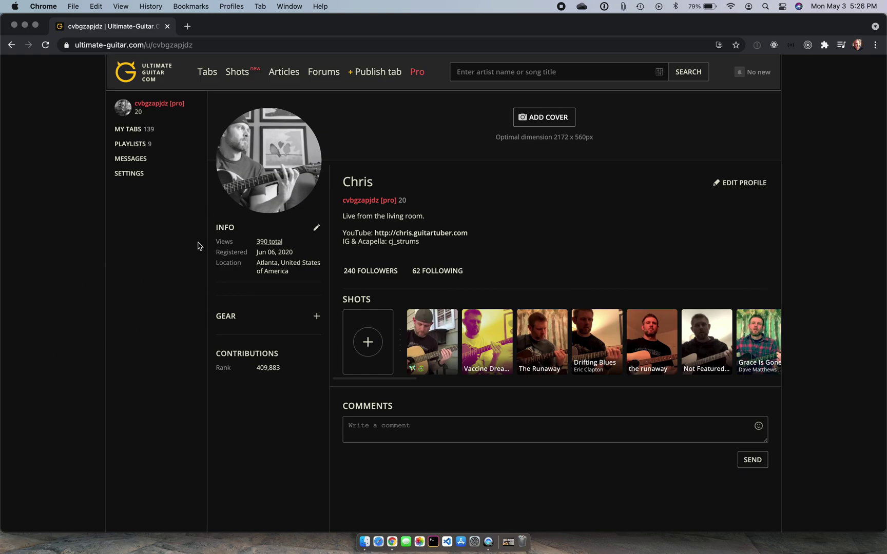
pyautogui.rightClick(157, 313)
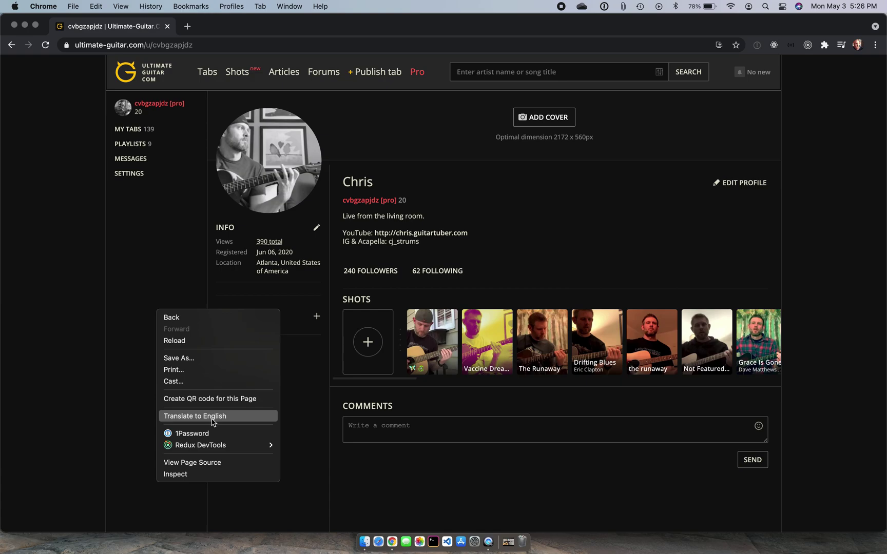
pyautogui.click(204, 476)
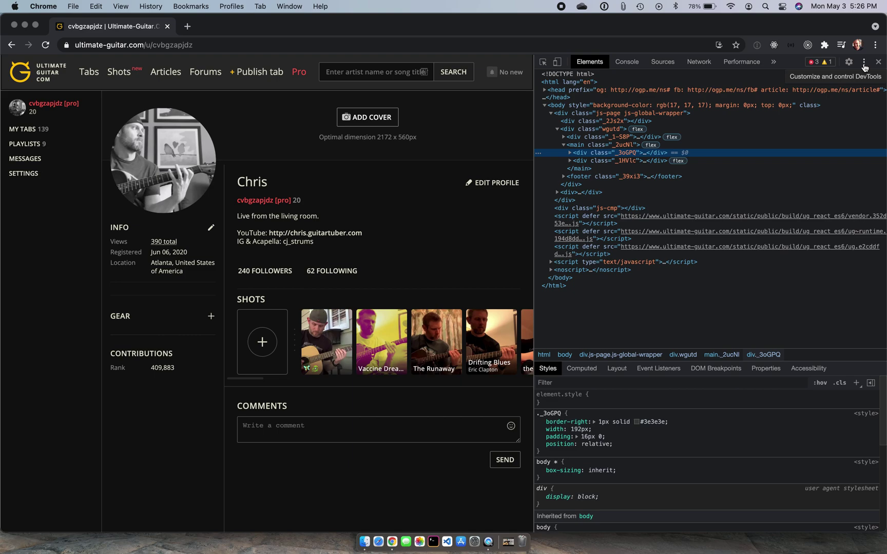
# Dock the developer tools to the bottom and show the Network panel
pyautogui.click(865, 67)
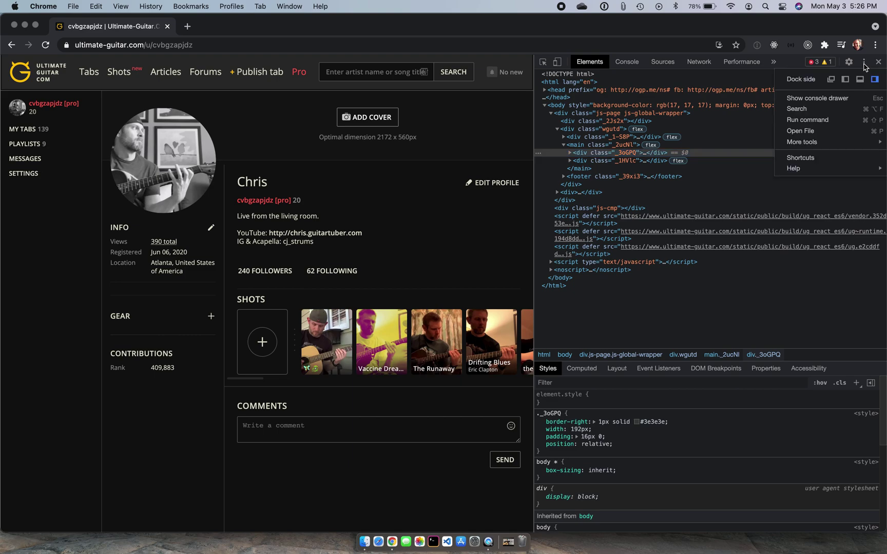
pyautogui.click(856, 83)
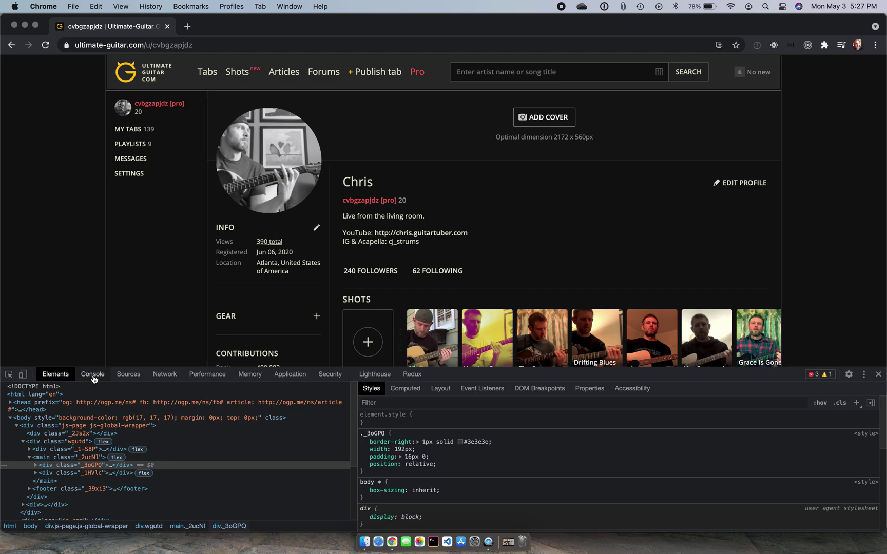
pyautogui.click(167, 379)
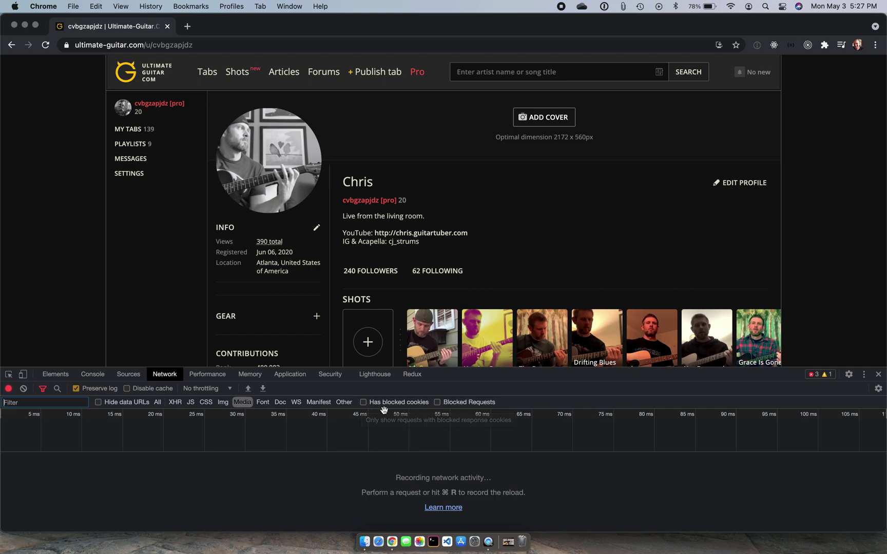
# Apply the Media filter in Network and clear the request log
pyautogui.click(242, 403)
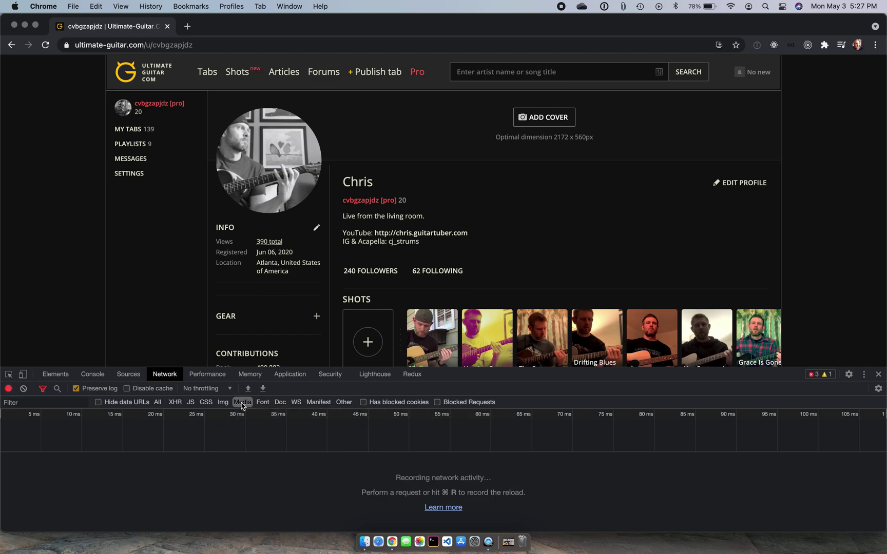
pyautogui.click(159, 404)
pyautogui.click(243, 402)
pyautogui.click(24, 390)
# Make the DevTools panel taller and open the first Shots video
pyautogui.moveTo(459, 372); pyautogui.dragTo(286, 327)
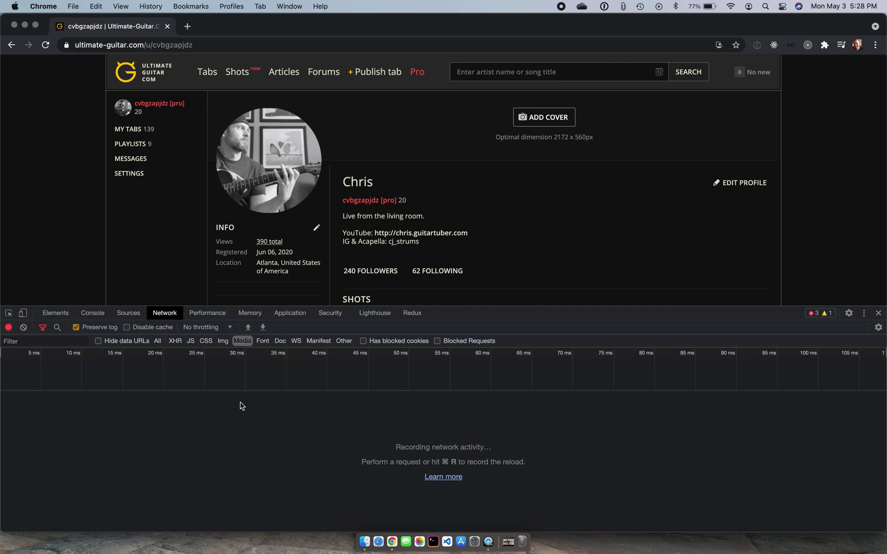
pyautogui.scroll(-1, 525, 268)
pyautogui.scroll(-5, 525, 268)
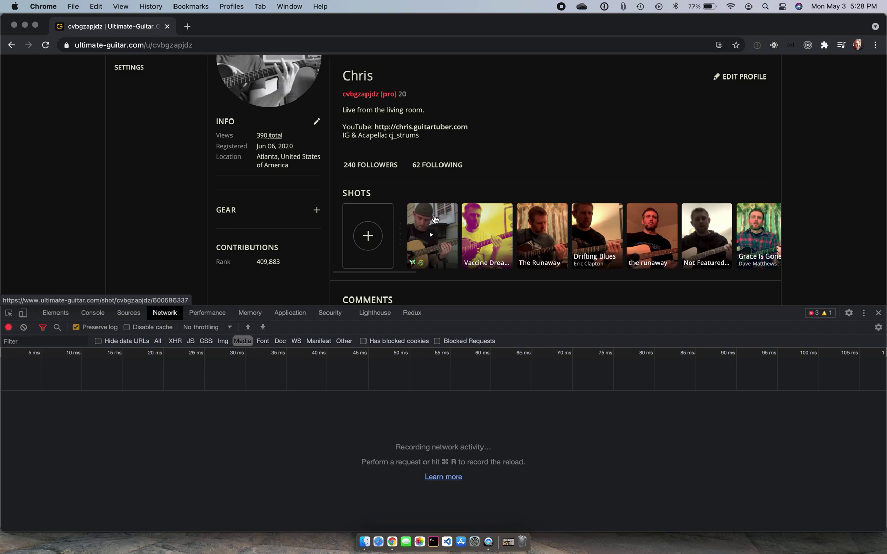
pyautogui.click(434, 219)
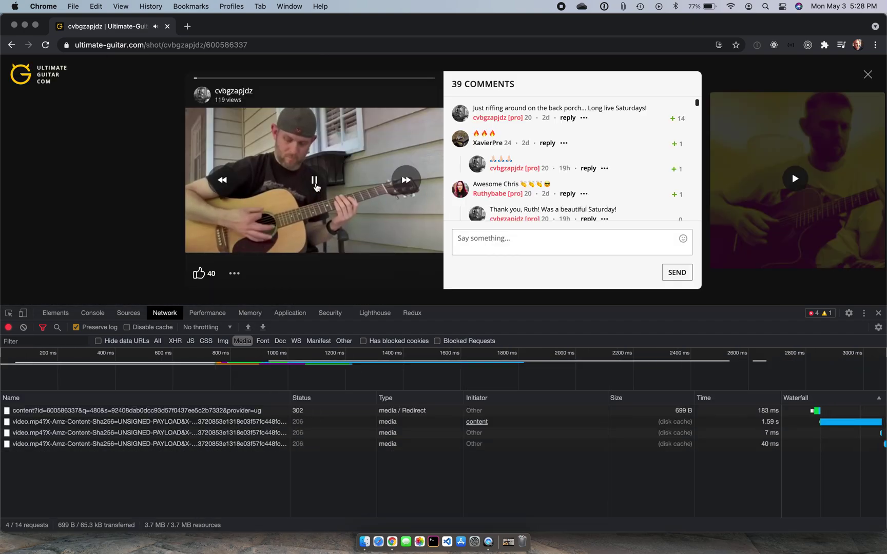
# Pause the shot video and bring up options for the first video.mp4 request
pyautogui.click(315, 185)
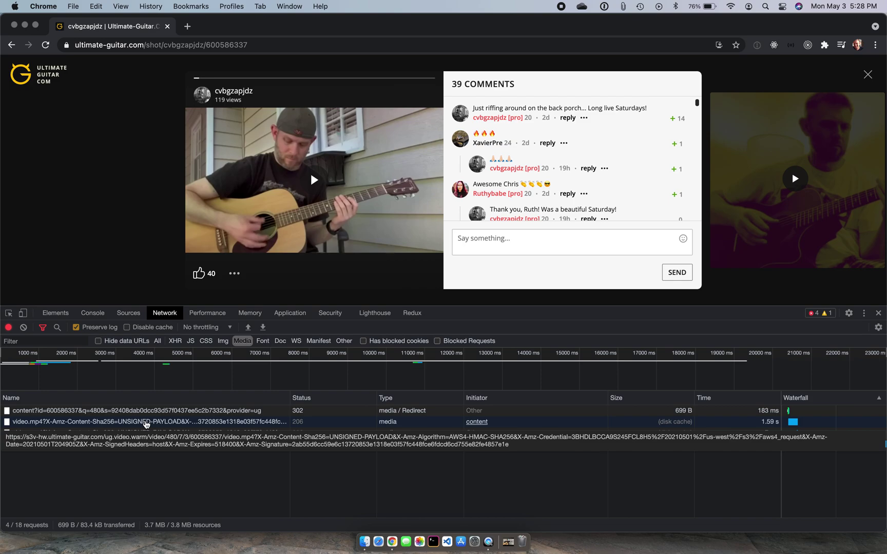
pyautogui.rightClick(147, 423)
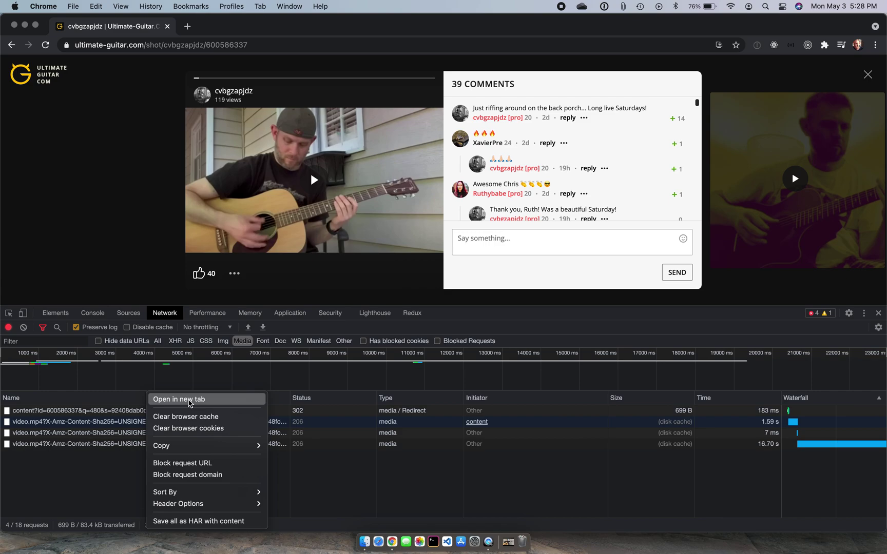
# Open video.mp4 in a new tab and save it to Downloads as video (1).mp4
pyautogui.click(190, 403)
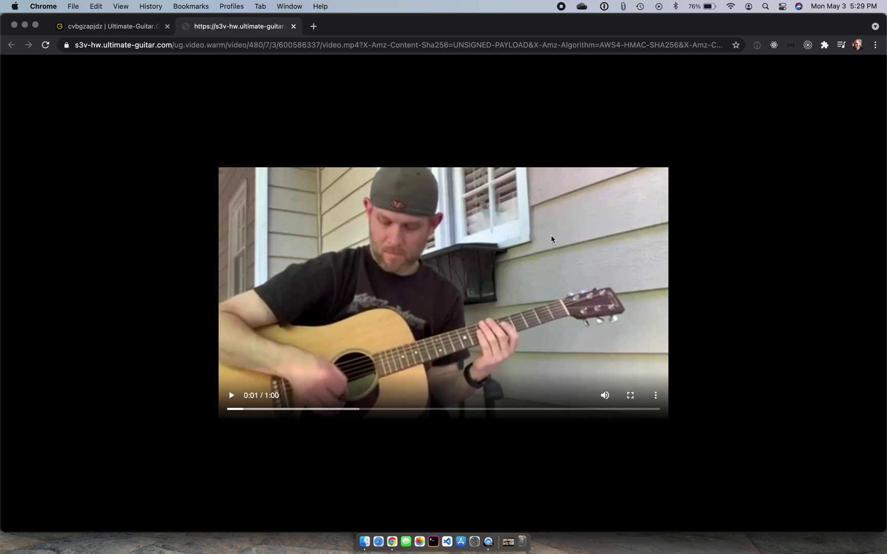
pyautogui.rightClick(585, 224)
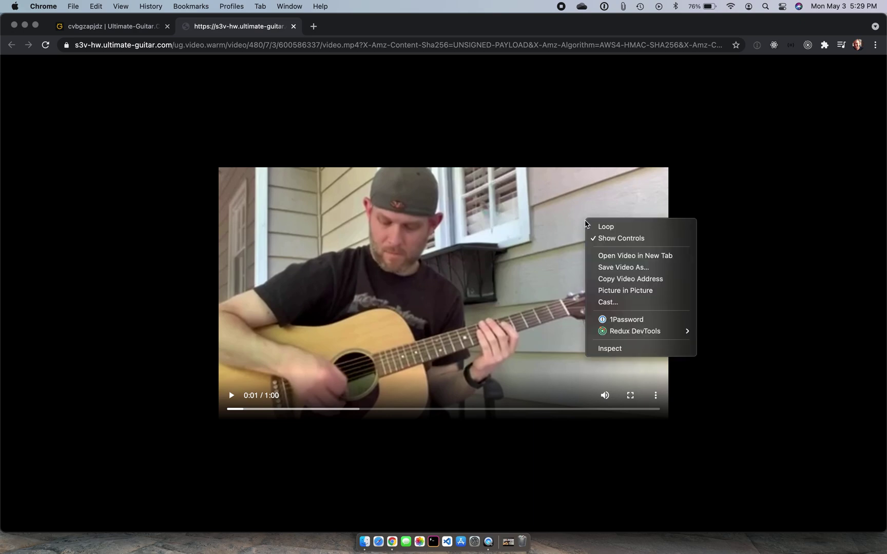
pyautogui.click(613, 270)
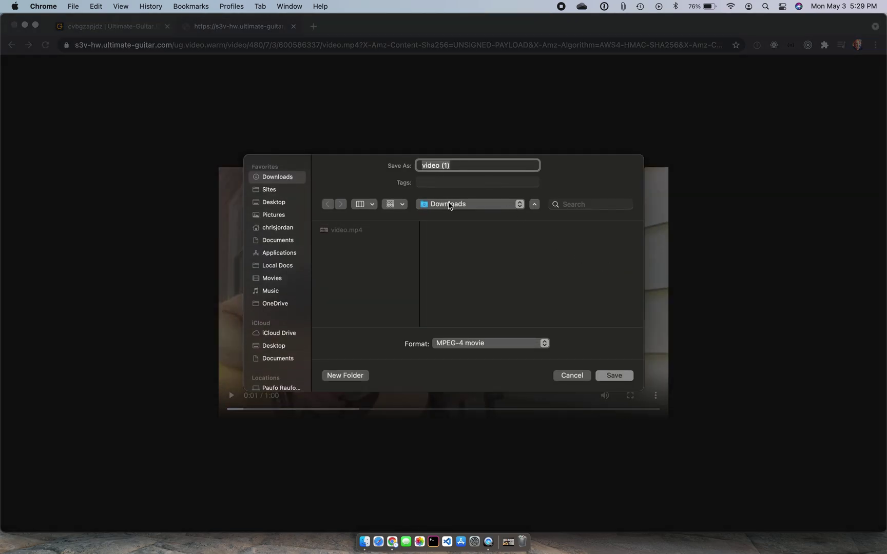
pyautogui.click(623, 379)
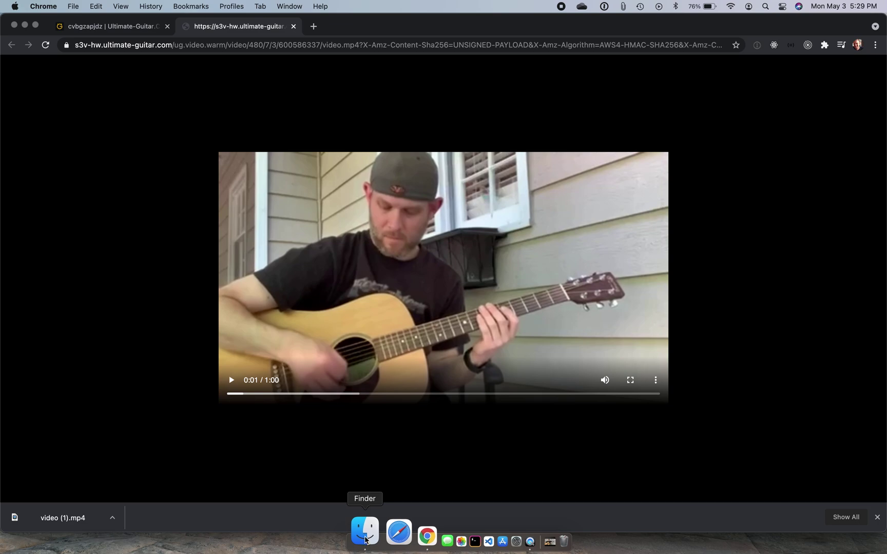
pyautogui.click(366, 539)
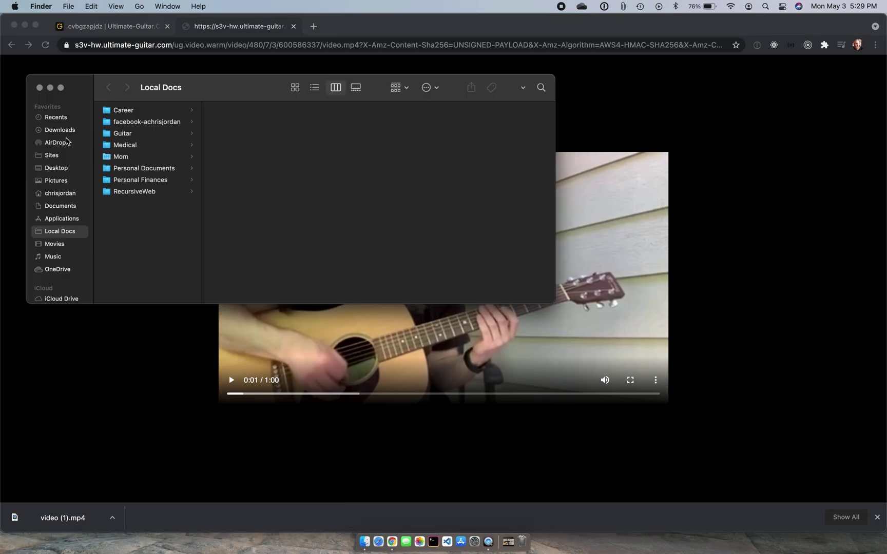
# Find video (1).mp4 (10.3 MB) in Downloads and open it in QuickTime Player
pyautogui.click(61, 131)
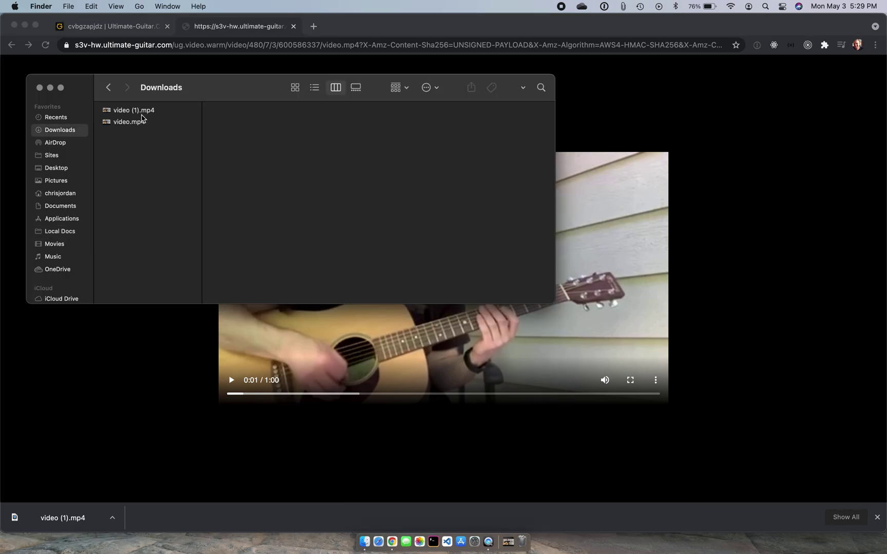
pyautogui.click(128, 112)
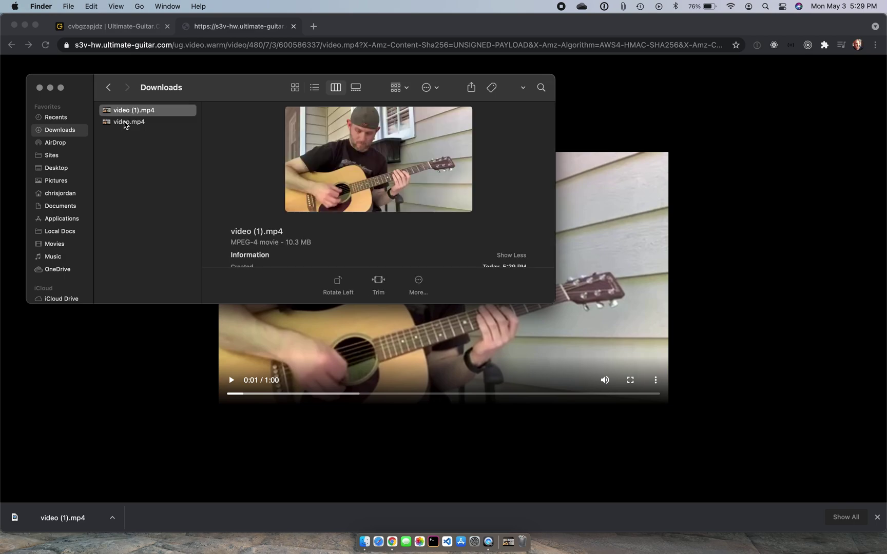
pyautogui.click(124, 125)
pyautogui.click(138, 112)
pyautogui.scroll(-2, 286, 226)
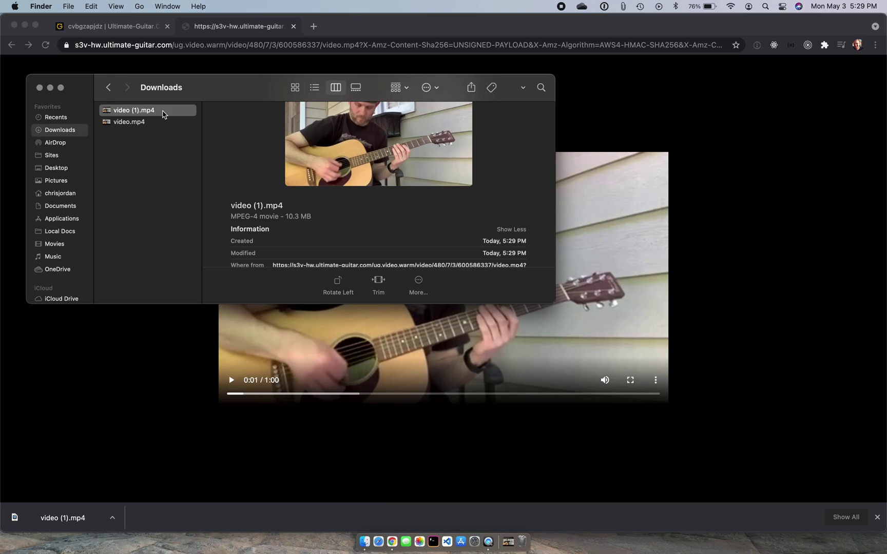
pyautogui.doubleClick(163, 113)
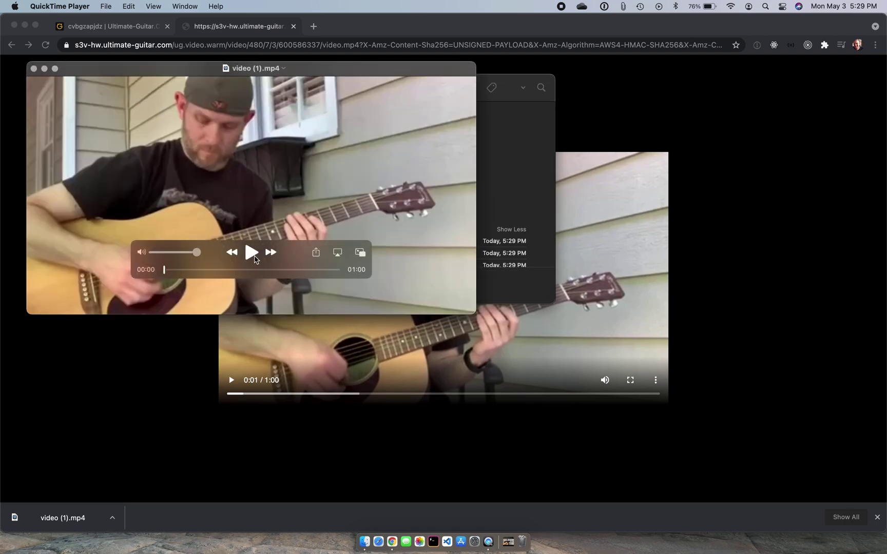
# Play video (1).mp4 to 00:08, then close QuickTime Player and the Downloads window
pyautogui.click(252, 255)
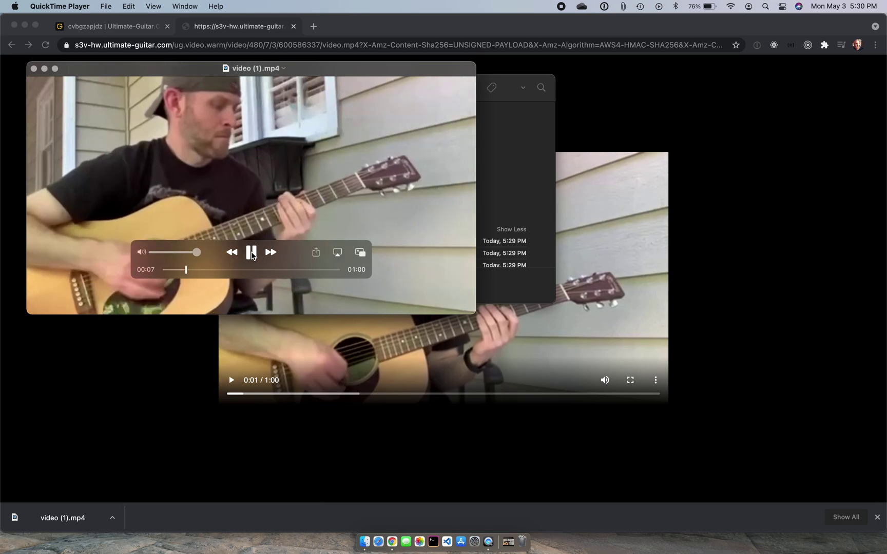
pyautogui.click(252, 252)
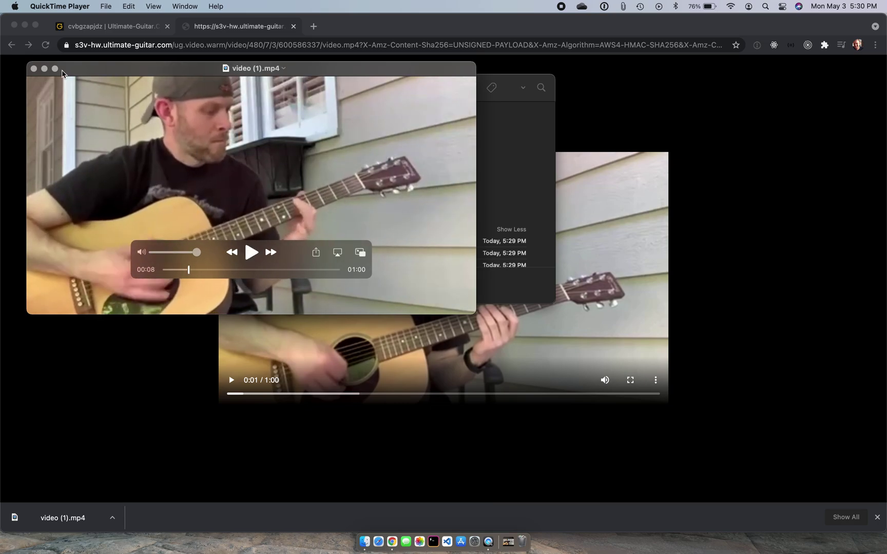
pyautogui.click(33, 69)
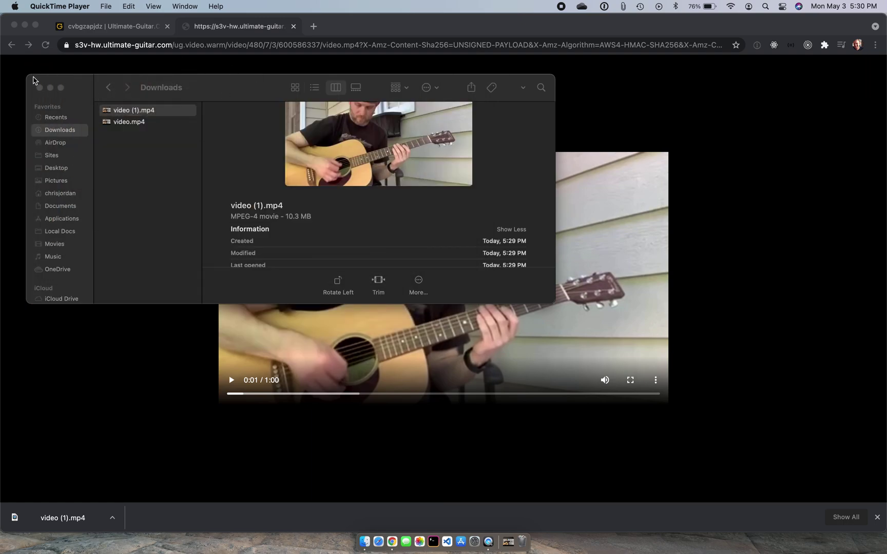
pyautogui.click(40, 89)
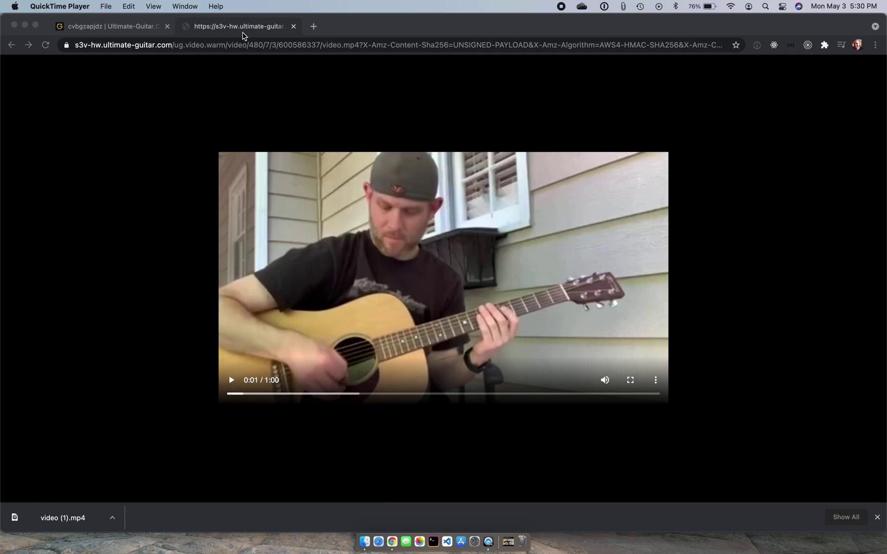
# Close the video.mp4 tab, developer tools and shot viewer, then scroll the profile to the top
pyautogui.click(244, 30)
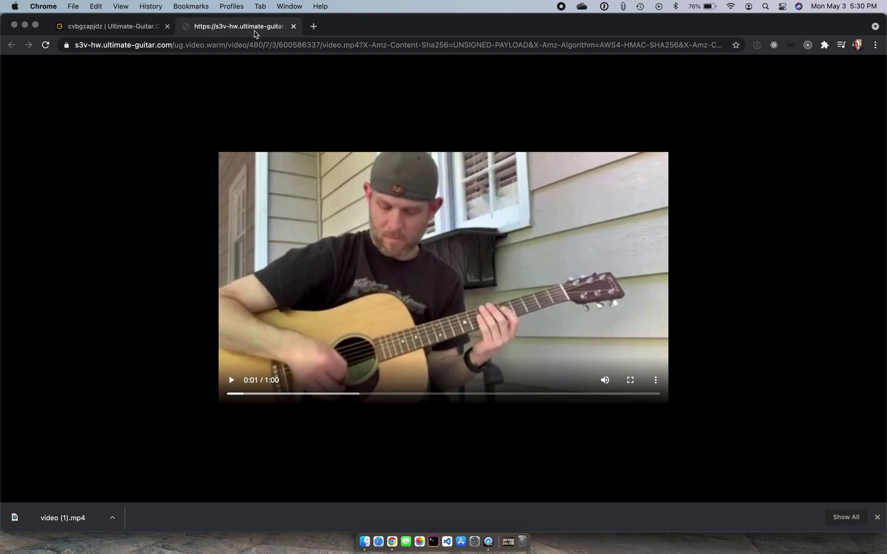
pyautogui.click(294, 27)
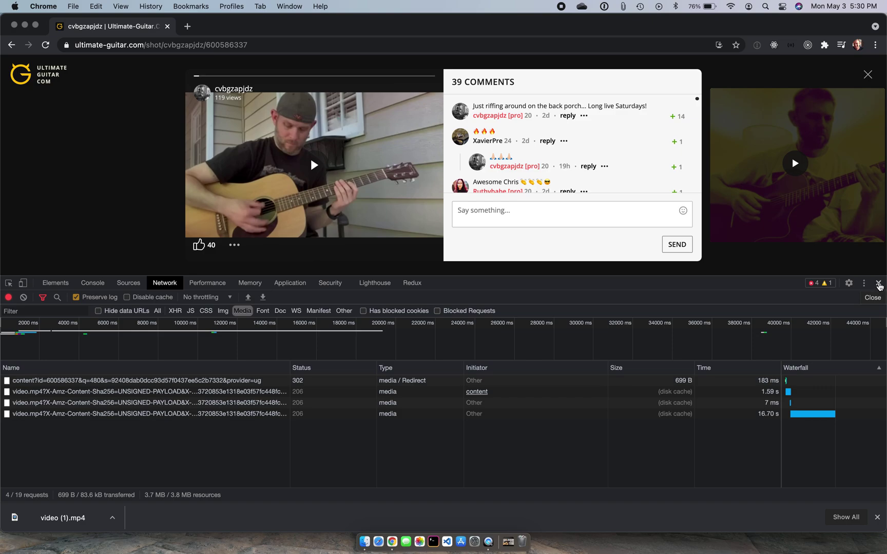
pyautogui.click(879, 284)
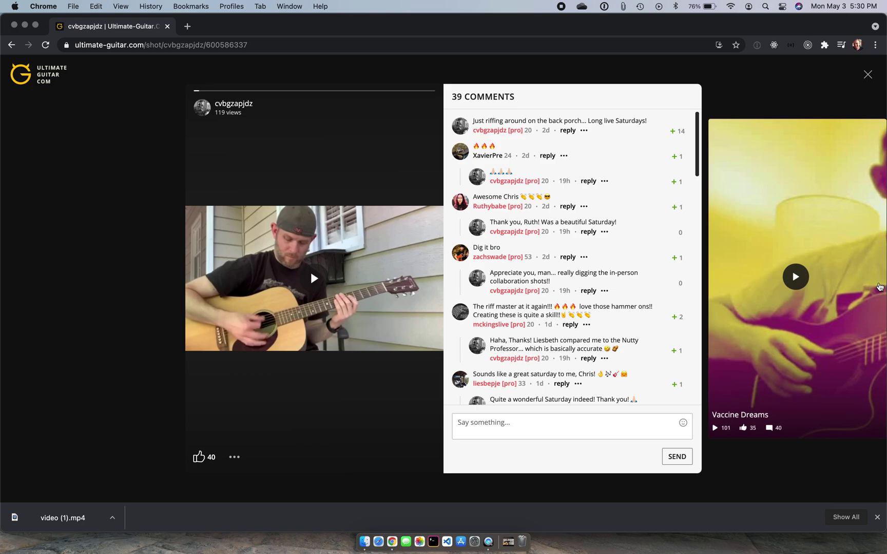
pyautogui.click(867, 75)
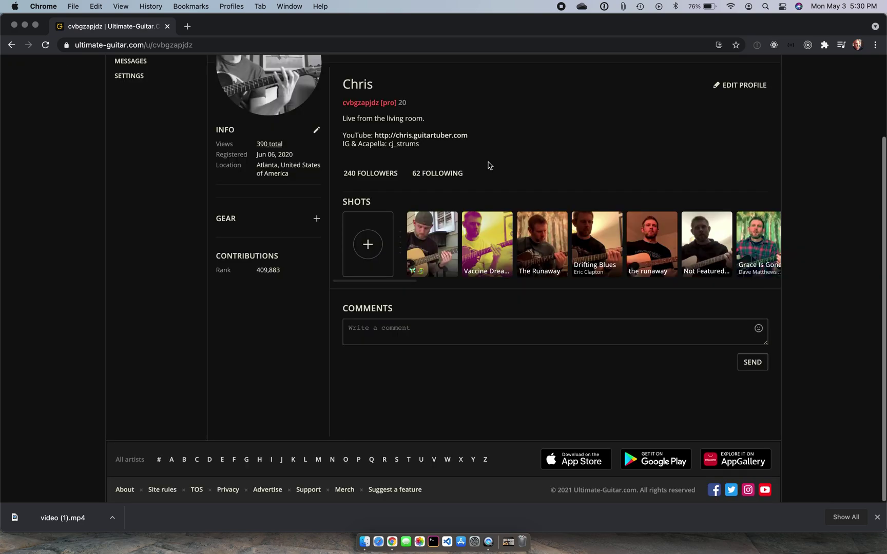
pyautogui.scroll(3, 95, 295)
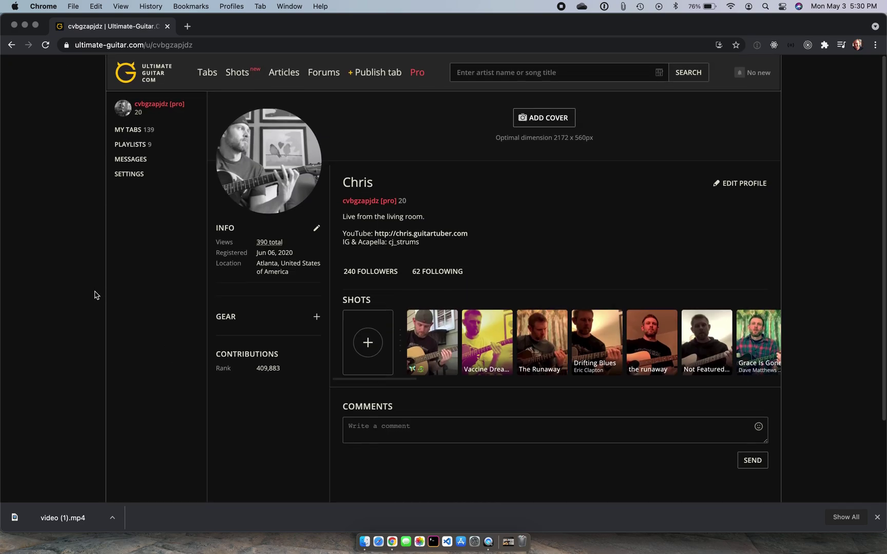